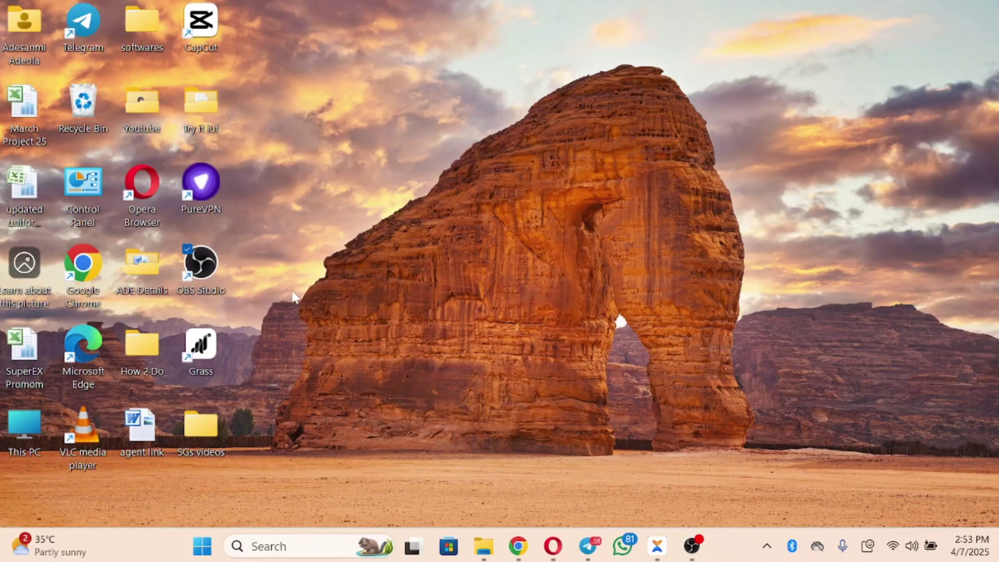
# Locate the downloaded Xender installer in the Downloads folder and launch it.
pyautogui.click(517, 547)
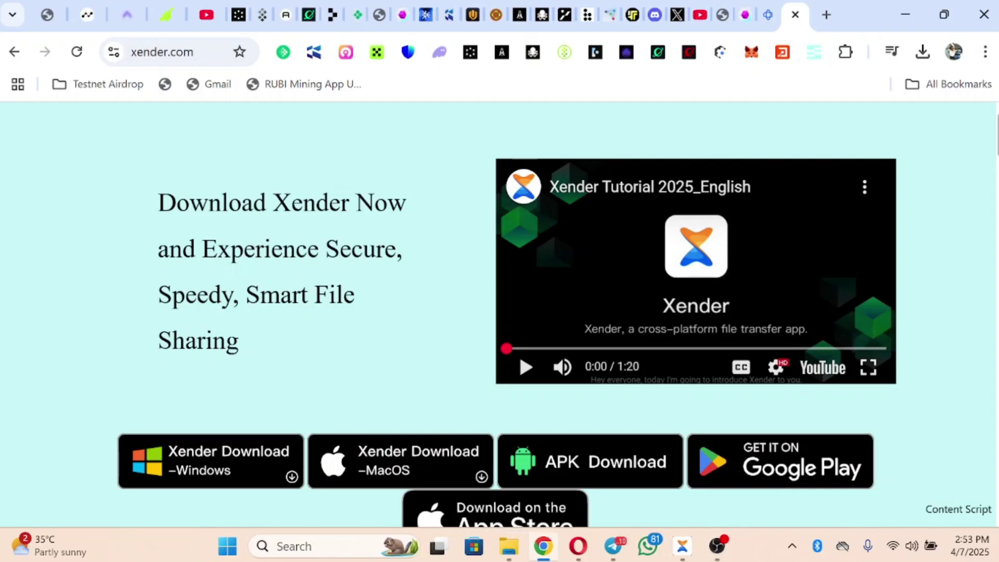
pyautogui.scroll(-3, 369, 277)
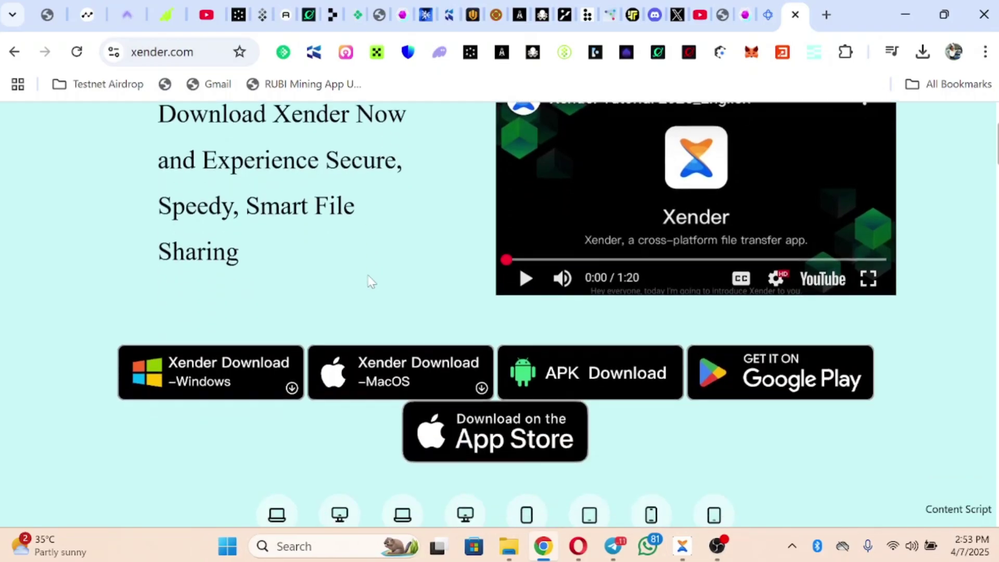
pyautogui.scroll(-3, 367, 273)
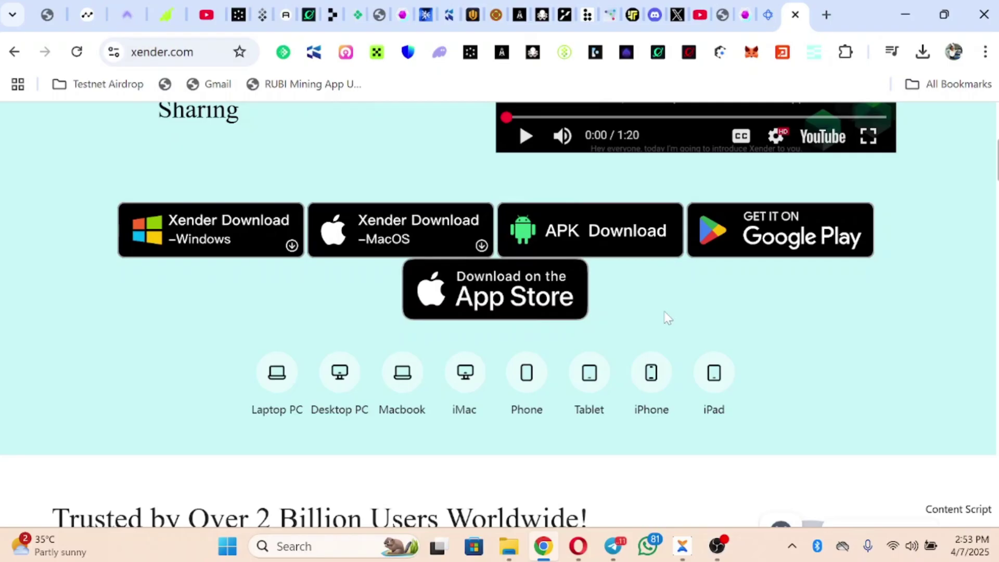
pyautogui.scroll(2, 668, 318)
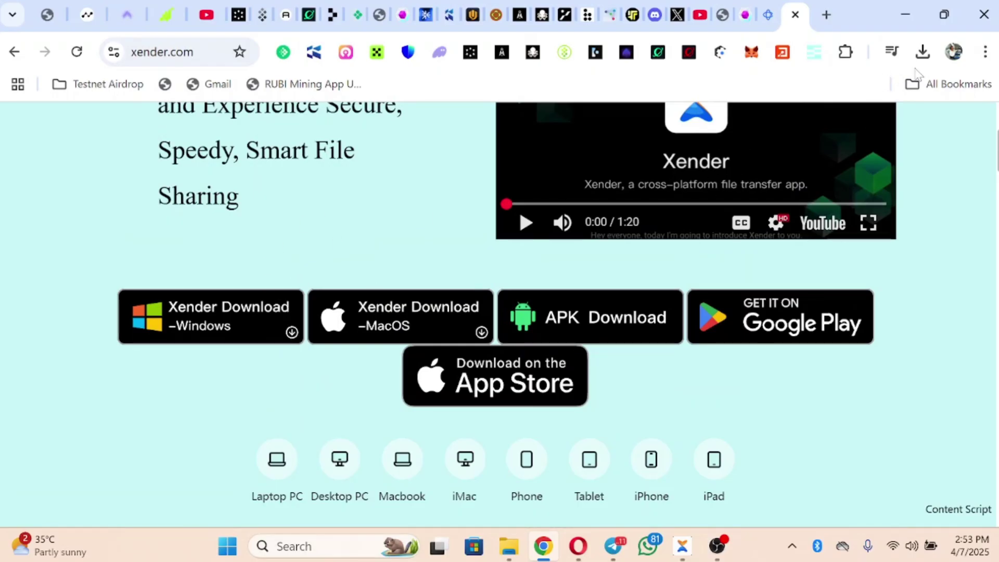
pyautogui.click(922, 51)
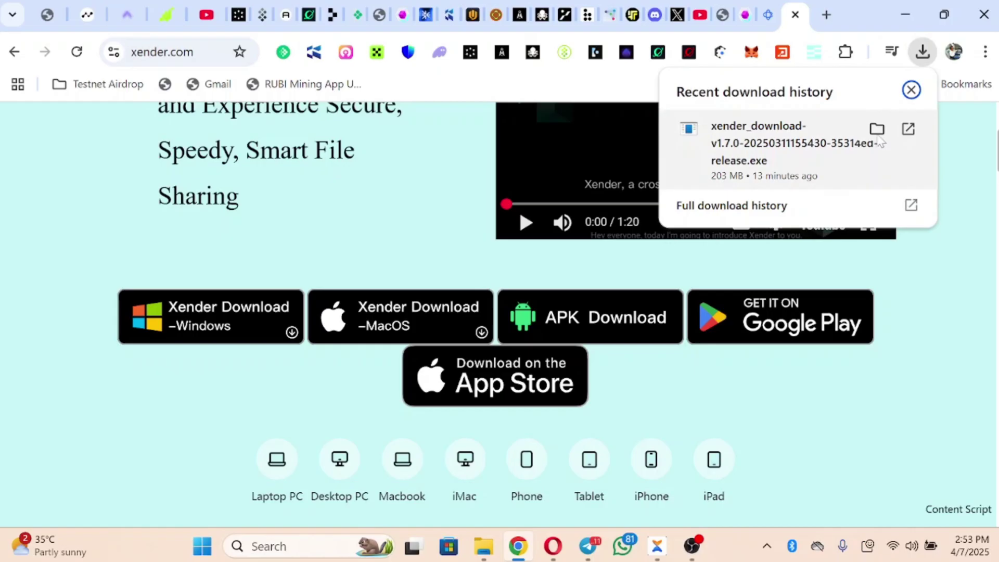
pyautogui.click(878, 132)
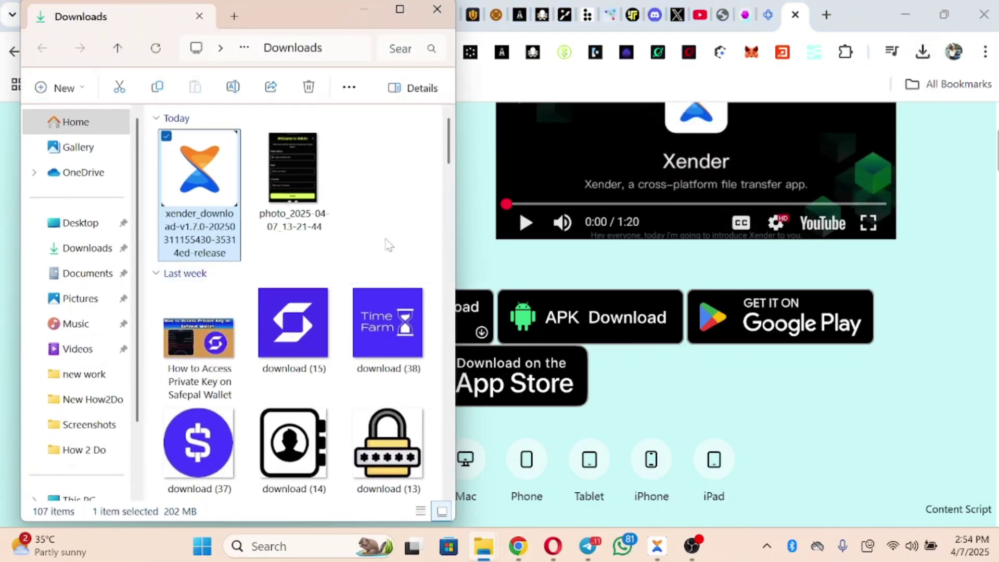
pyautogui.doubleClick(198, 191)
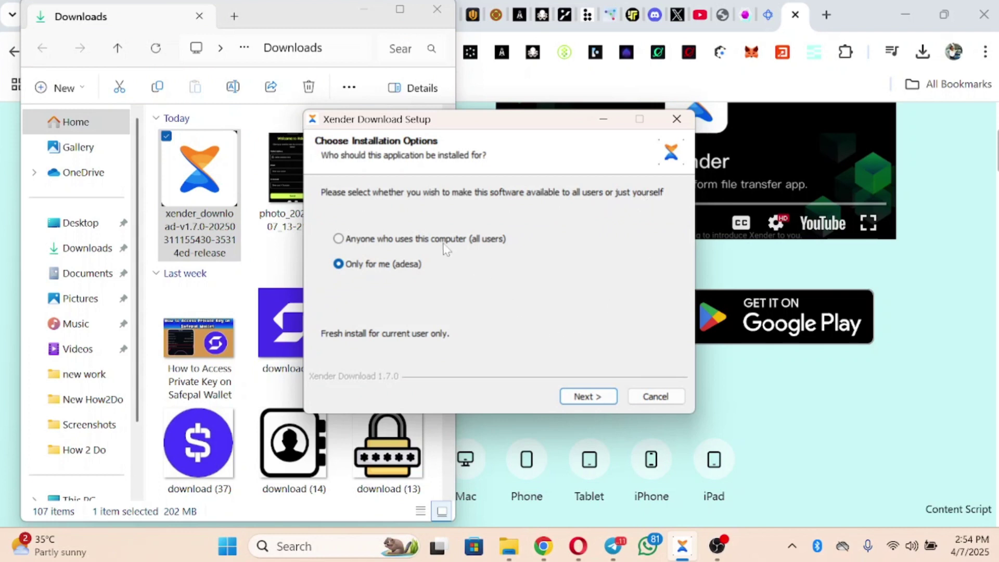
# Choose the all-users installation option and advance to the install location page.
pyautogui.click(337, 239)
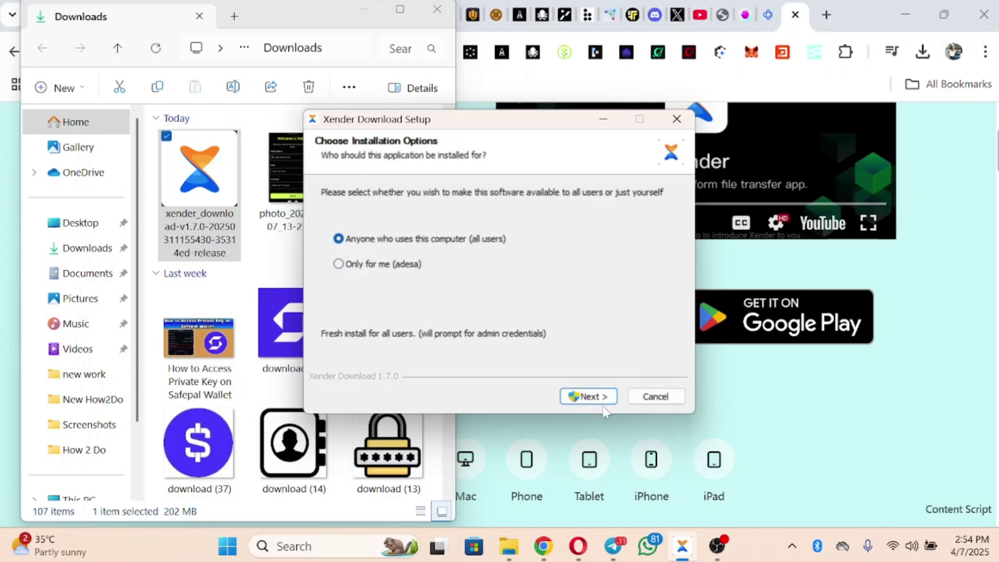
pyautogui.click(587, 397)
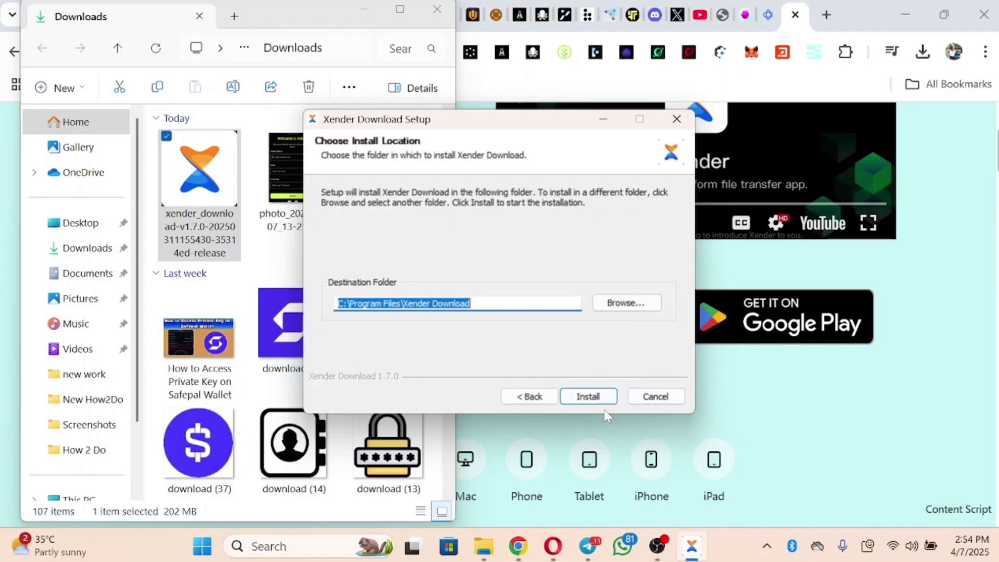
# Install Xender to the default folder, finish without launching it, and close the Downloads window.
pyautogui.click(588, 396)
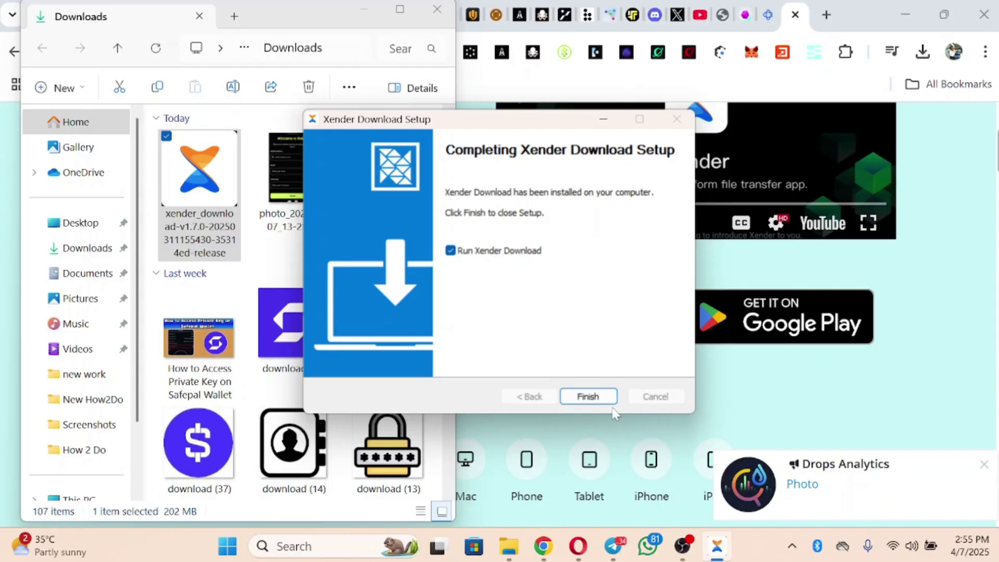
pyautogui.click(451, 251)
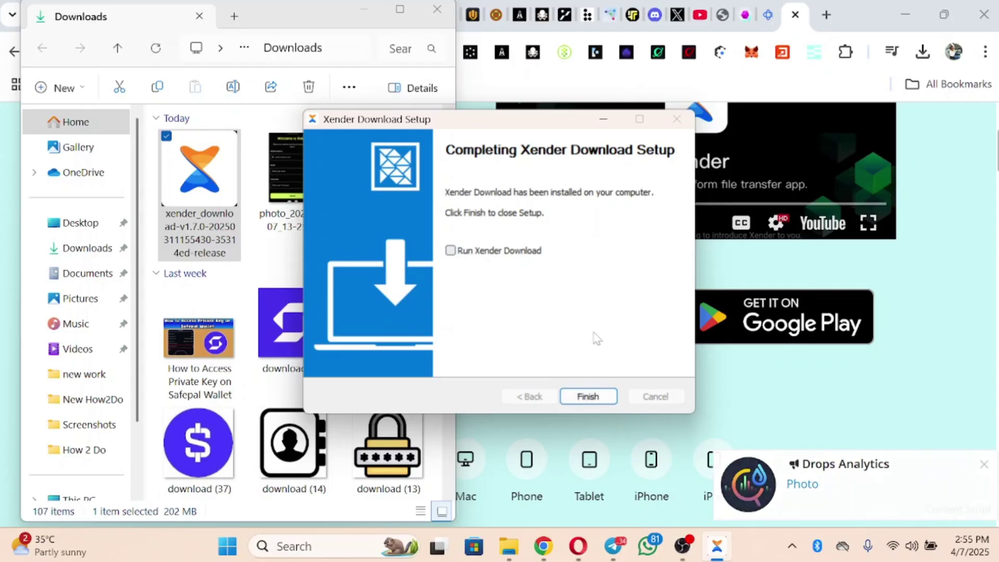
pyautogui.click(588, 397)
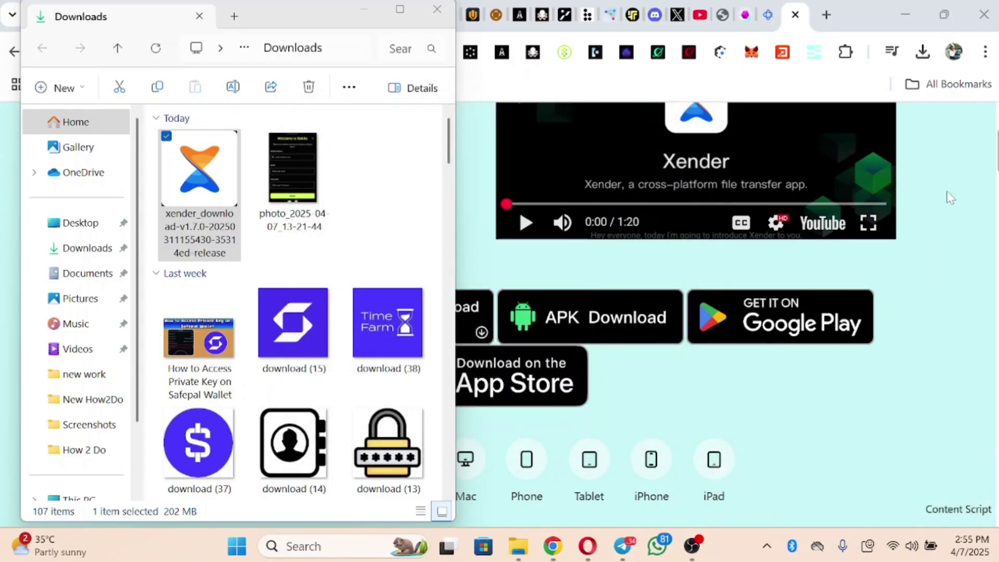
pyautogui.click(437, 11)
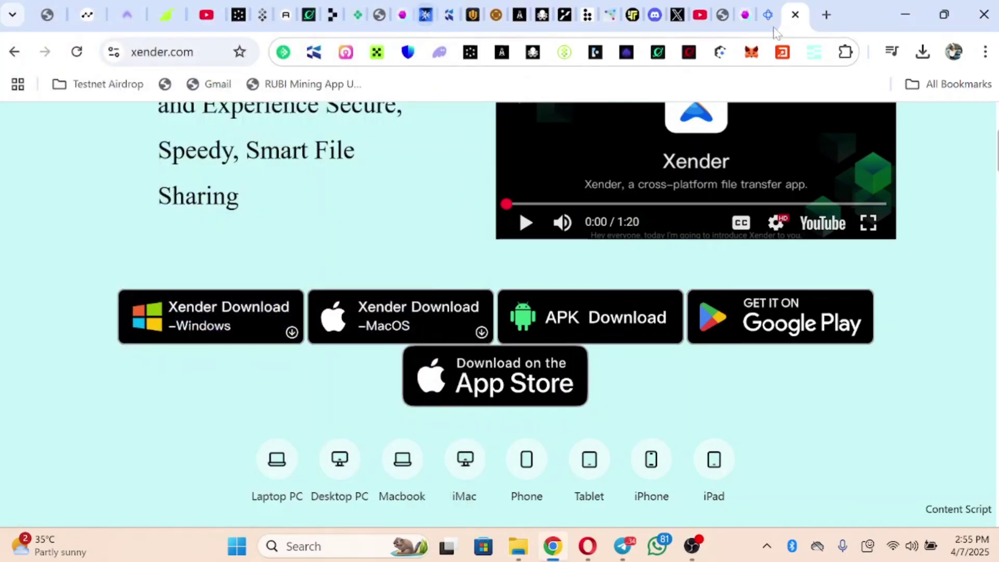
# Minimize Chrome and launch Xender Download from its new desktop shortcut.
pyautogui.click(903, 15)
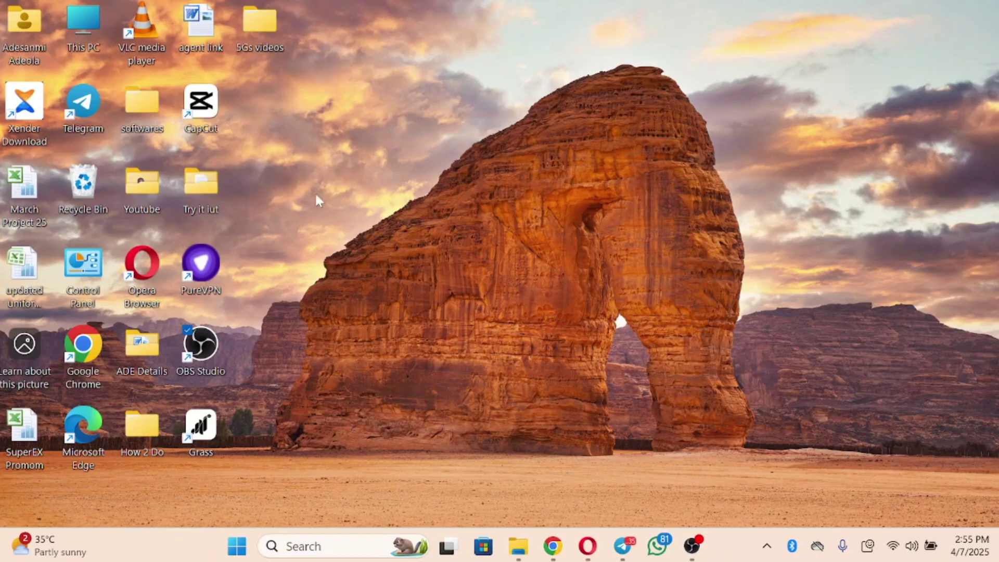
pyautogui.doubleClick(32, 113)
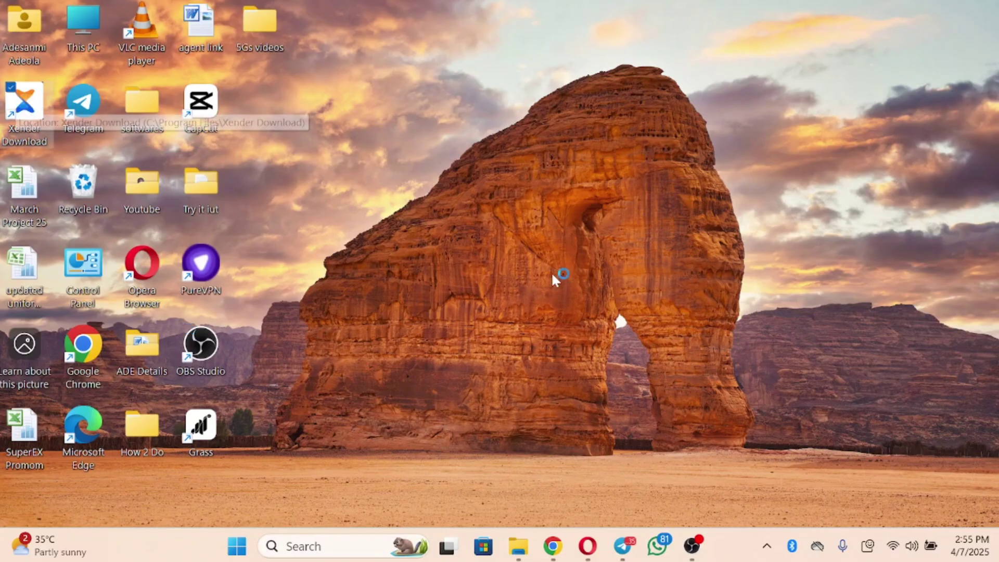